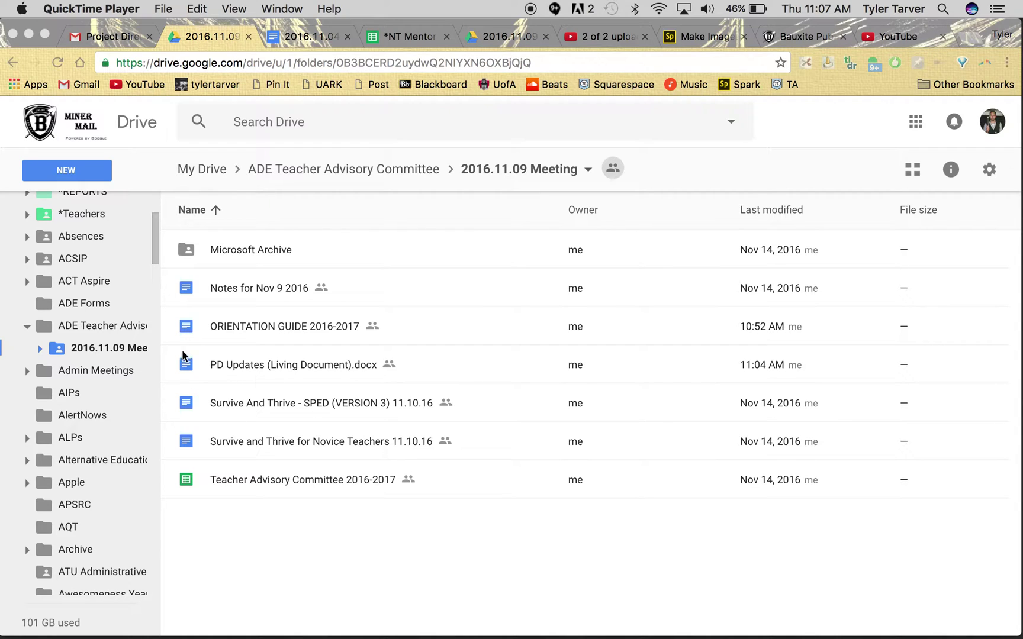
# In Chrome, choose Share for PD Updates (Living Document).docx from its right-click menu.
pyautogui.click(238, 364)
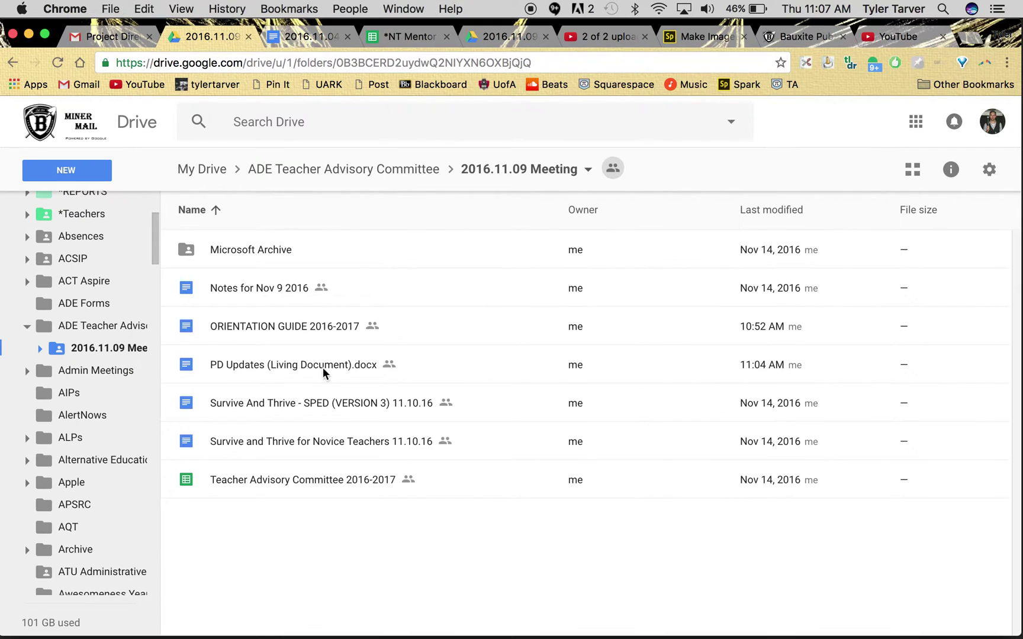
pyautogui.click(294, 362)
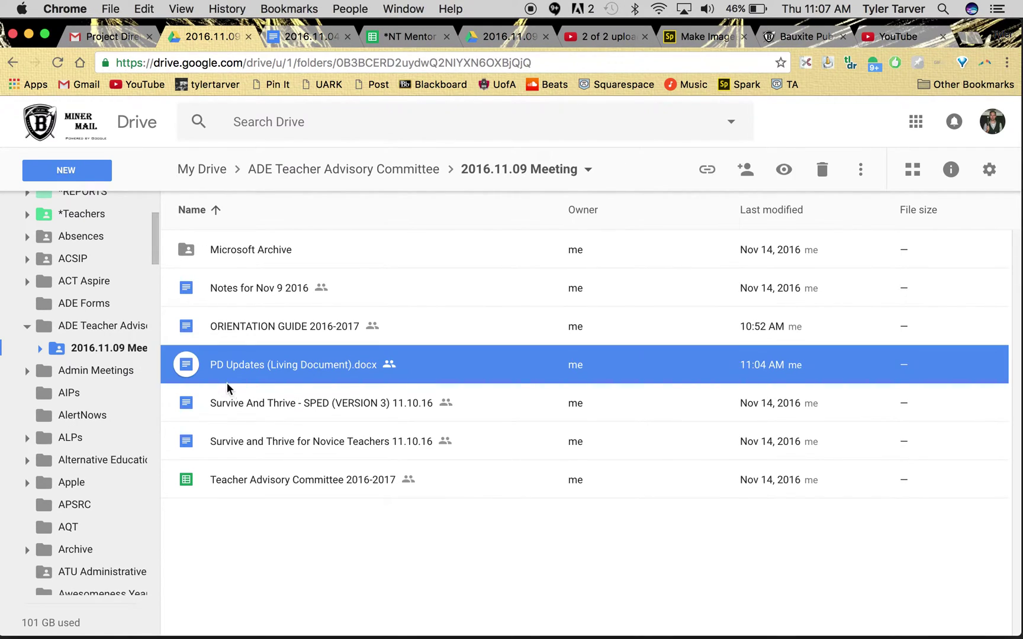
pyautogui.rightClick(285, 367)
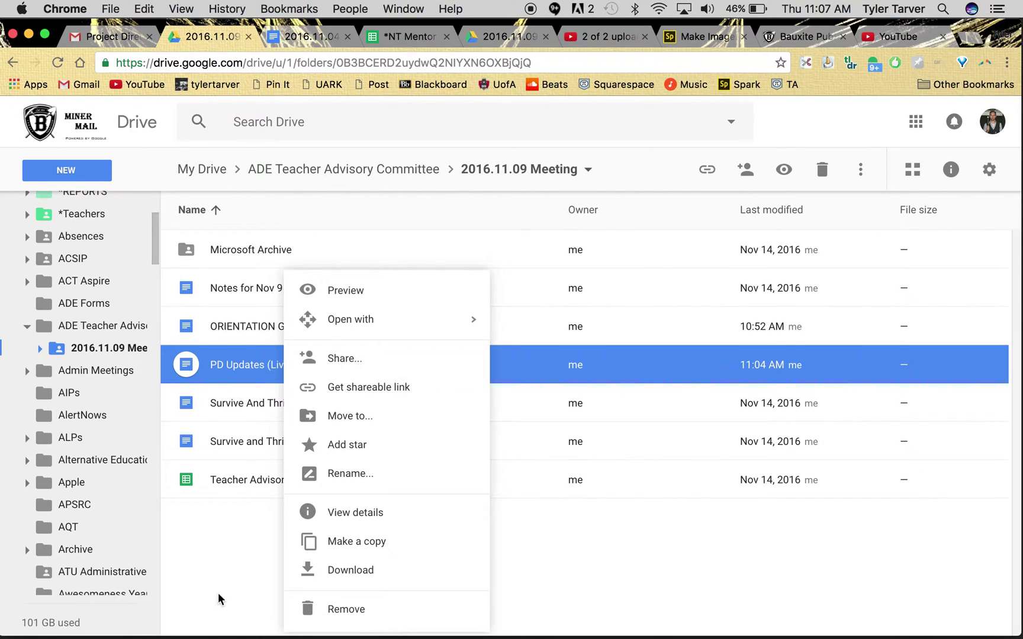
pyautogui.click(226, 555)
pyautogui.click(250, 365)
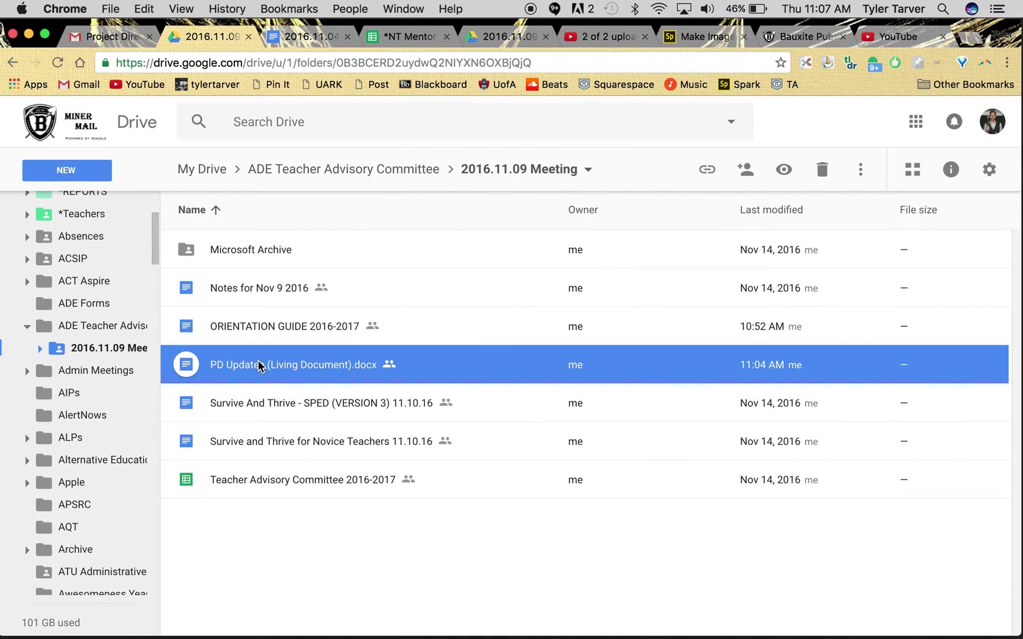
pyautogui.rightClick(260, 365)
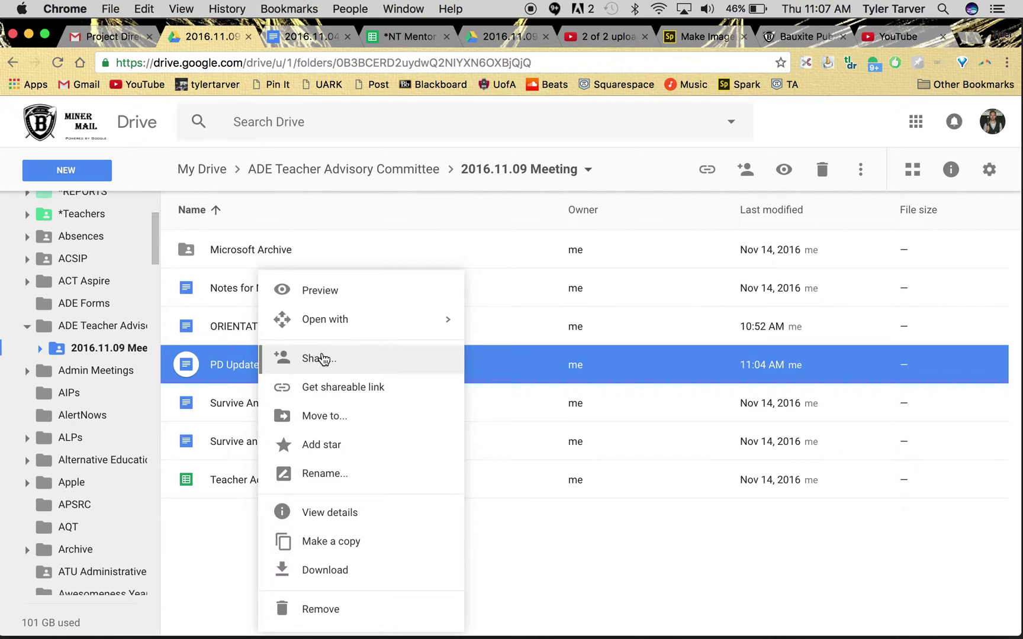
pyautogui.click(321, 359)
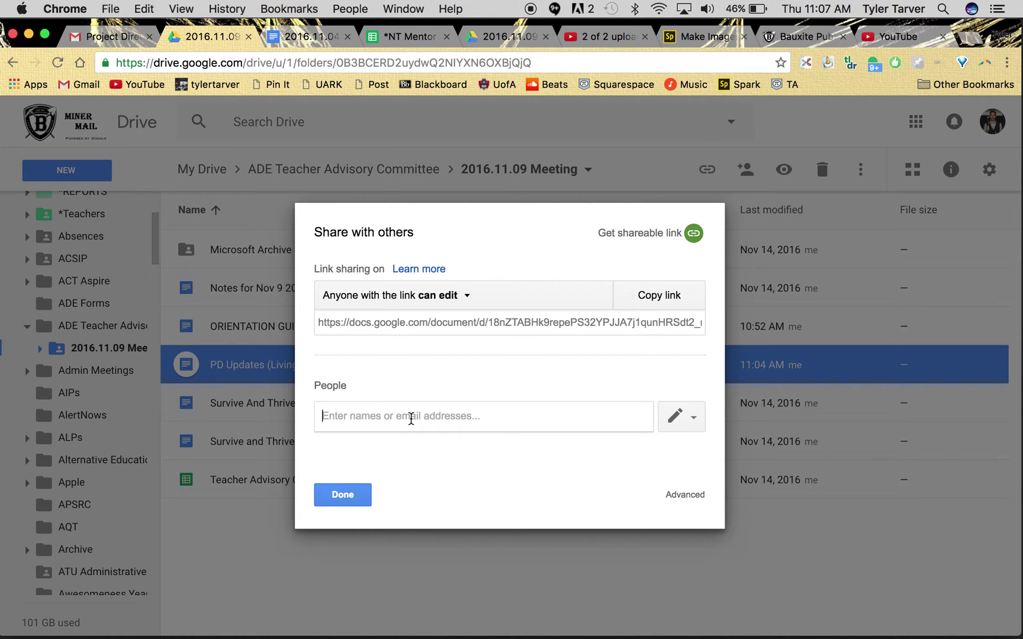
pyautogui.write('tar')
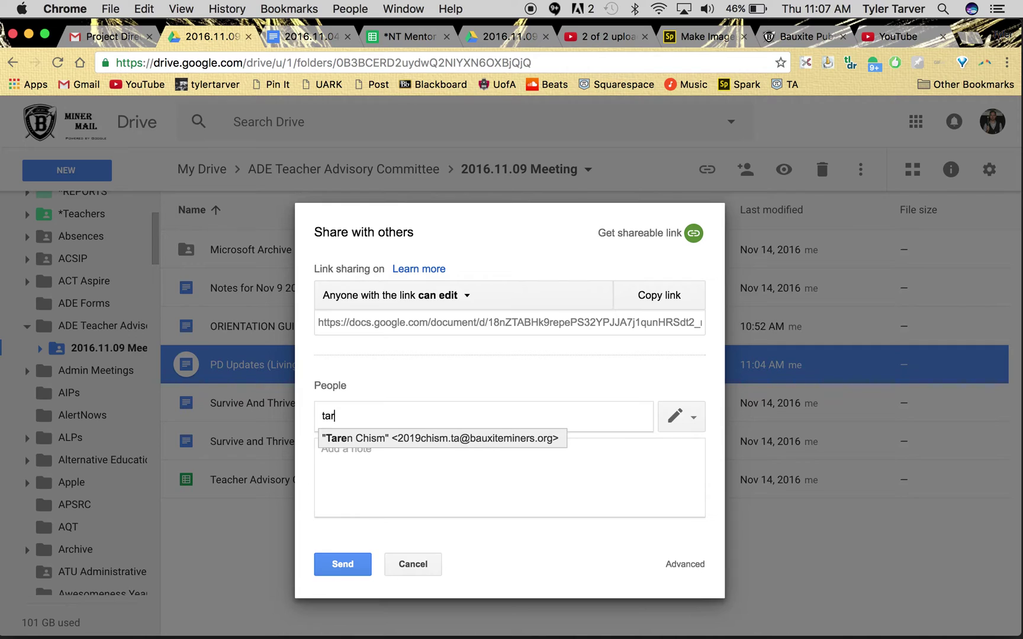
pyautogui.write('vert')
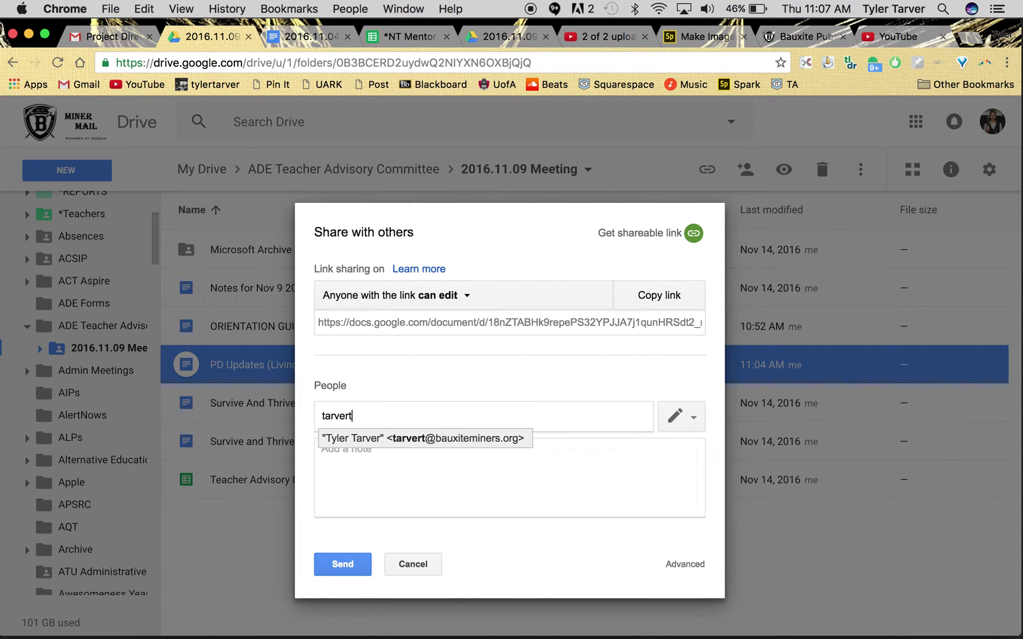
# Accept the suggested school email as recipient and begin a personal note.
pyautogui.press('Return')
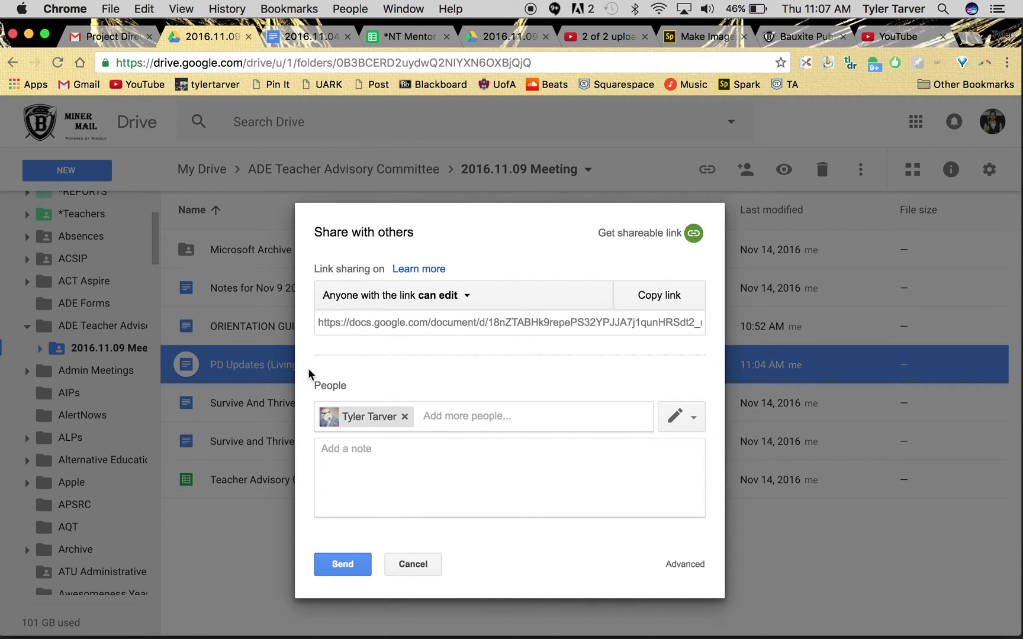
pyautogui.click(358, 466)
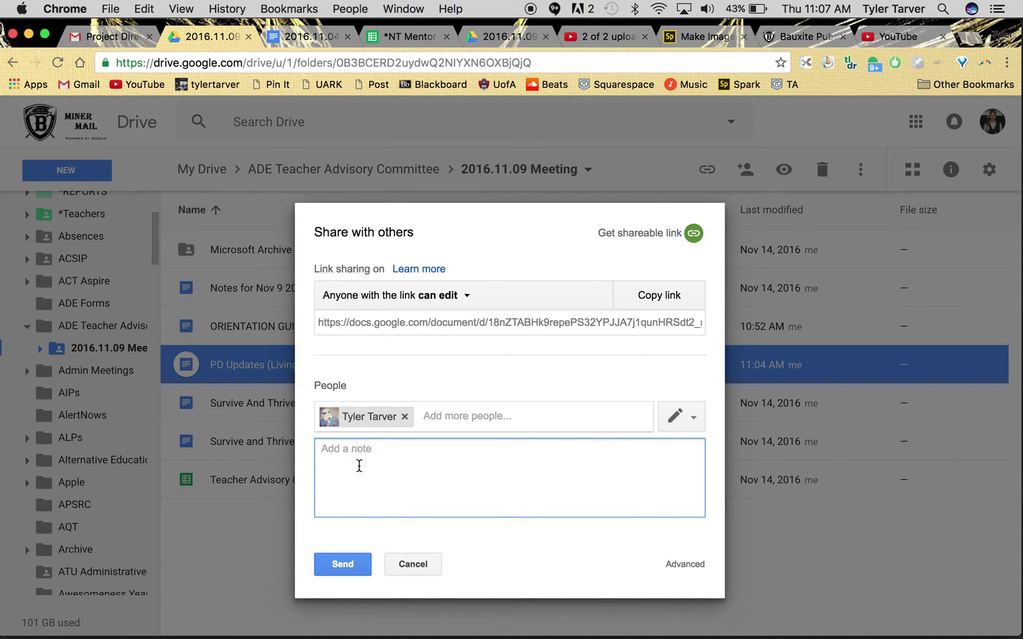
pyautogui.write('Hye')
# Fix typos in the note 'Hey man, you are me. Here is that document. Don't mess it up!'.
pyautogui.press('BackSpace')
pyautogui.press('BackSpace')
pyautogui.write('ey man, you ')
pyautogui.write('are a')
pyautogui.press('BackSpace')
pyautogui.write('me. Here i')
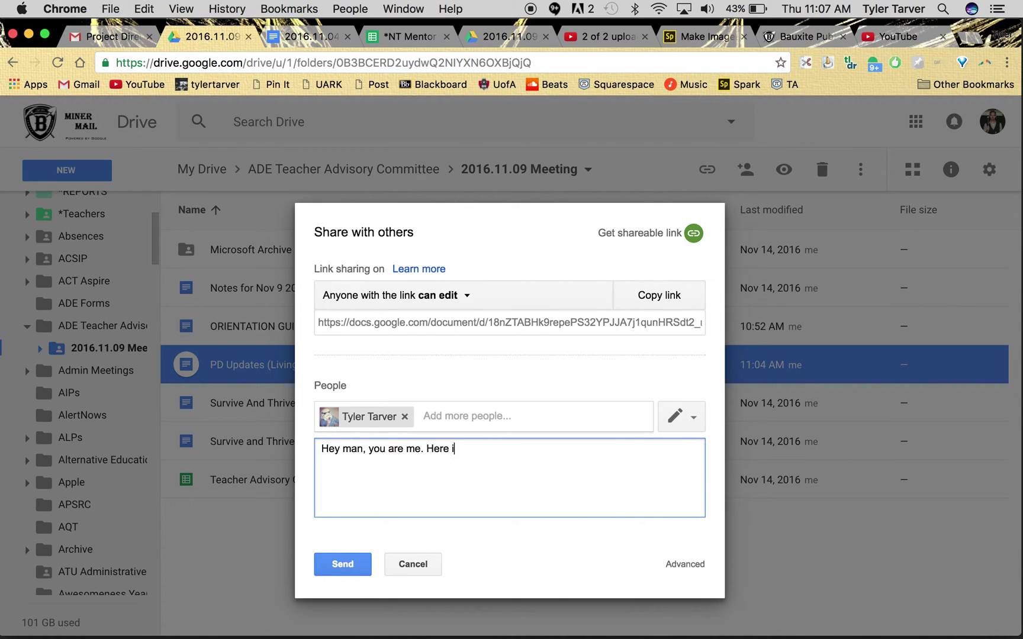
pyautogui.write('s that docum')
pyautogui.write("ent. Don't")
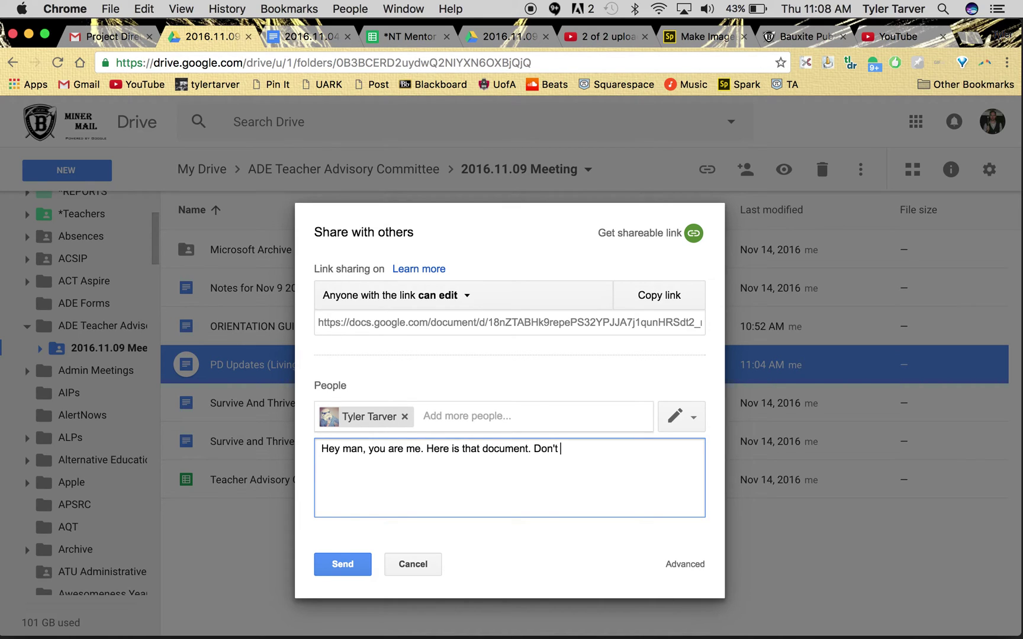
pyautogui.write(' mess it up')
pyautogui.write('! !!! ! !')
pyautogui.write('  ! ! !!!!')
# Send the PD Updates share invitation with the note attached.
pyautogui.click(344, 566)
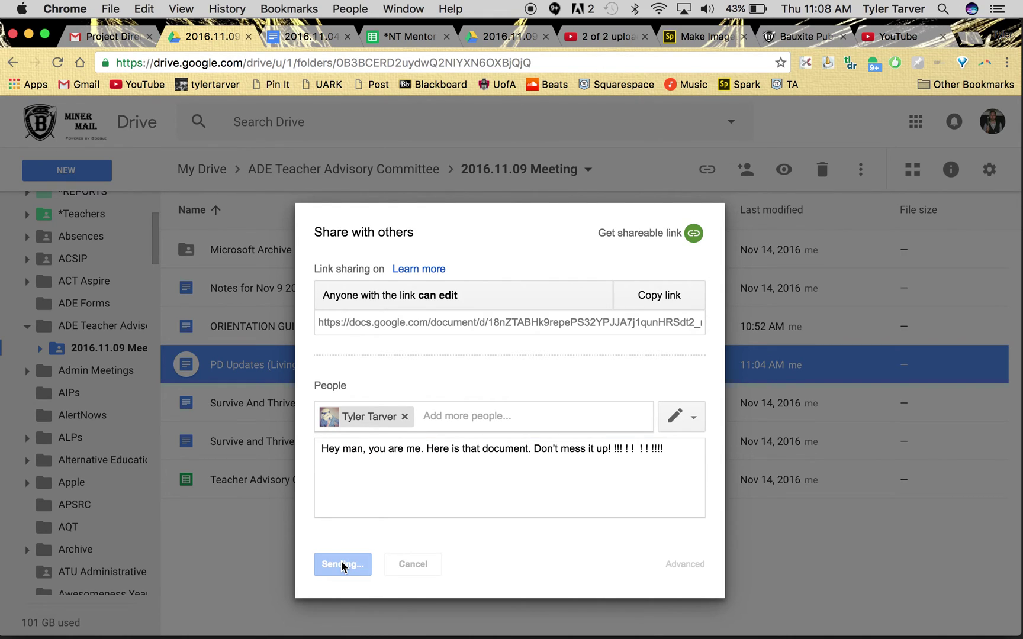